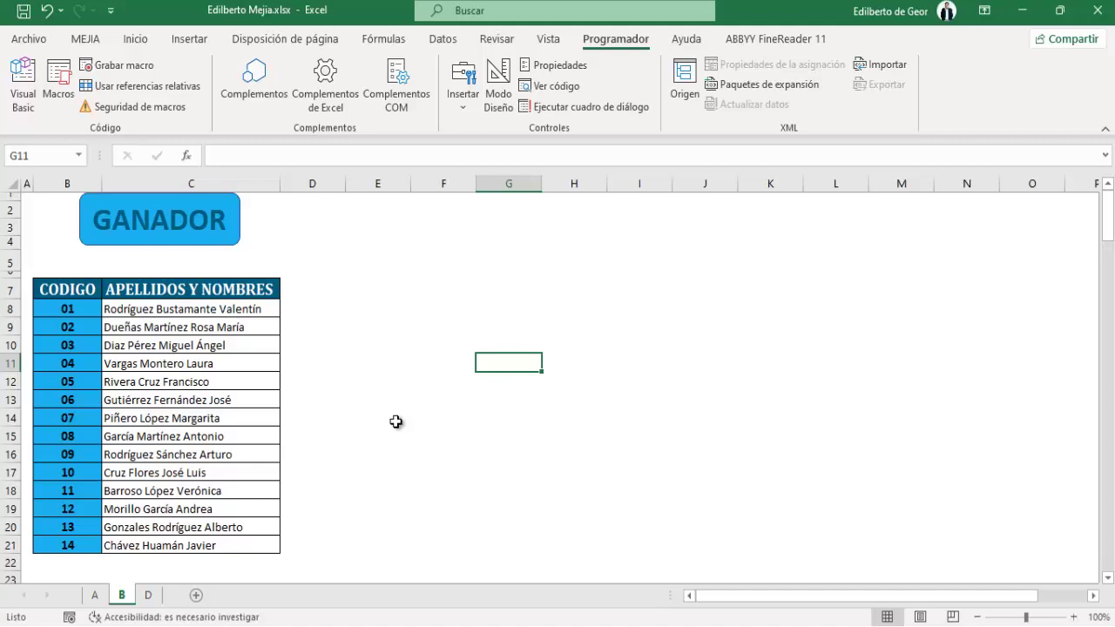
Enter =ALEATORIO.ENTRE(B8,B21) in merged cell B5 to draw a random code from the list.
{"action": "left_click_drag", "start_coordinate": [70, 302], "coordinate": [186, 545]}
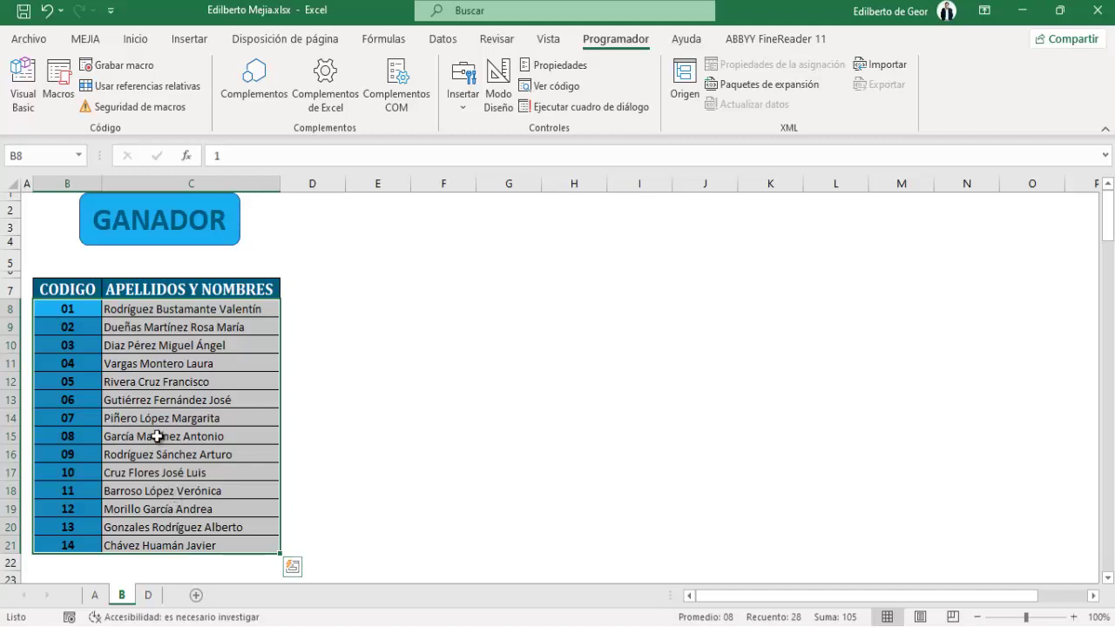
{"action": "left_click", "coordinate": [147, 267]}
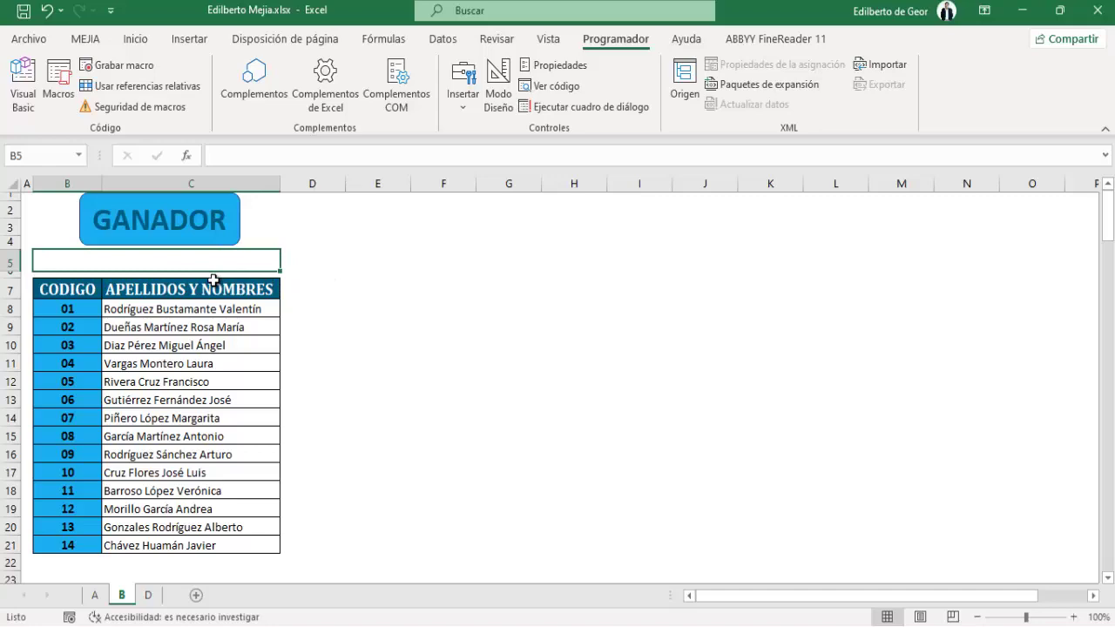
{"action": "type", "text": "="}
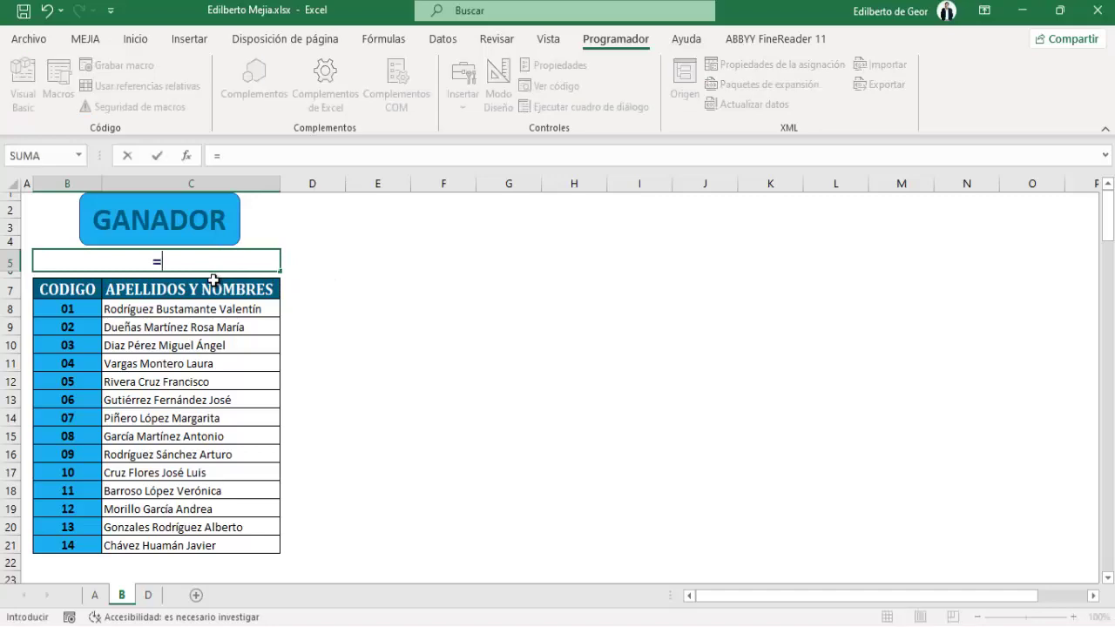
{"action": "type", "text": "ALE"}
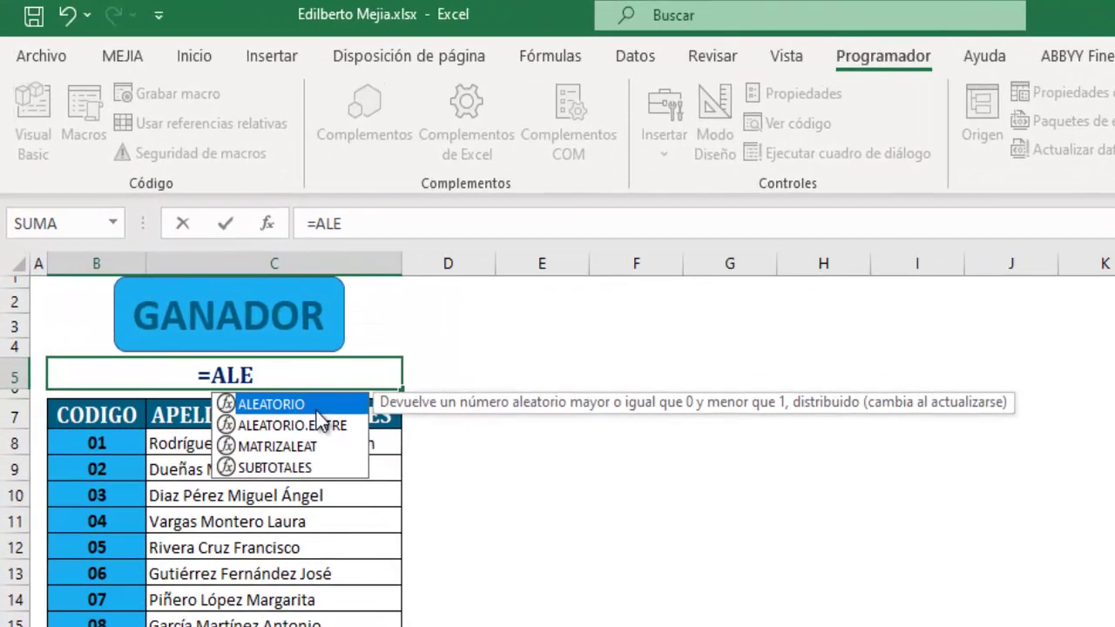
{"action": "left_click", "coordinate": [319, 430]}
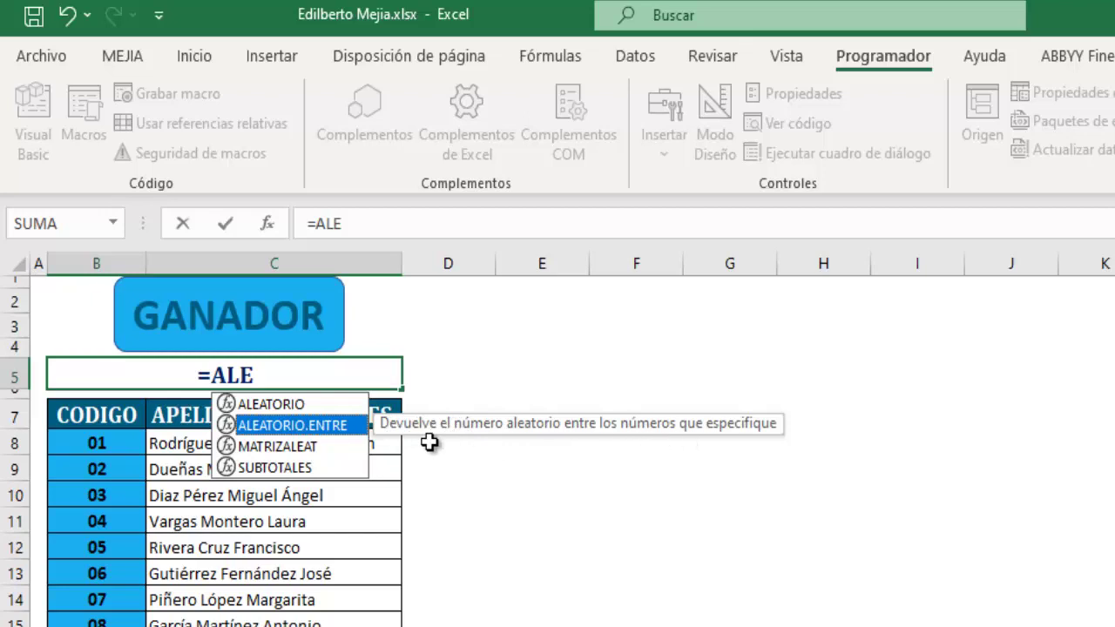
{"action": "double_click", "coordinate": [310, 427]}
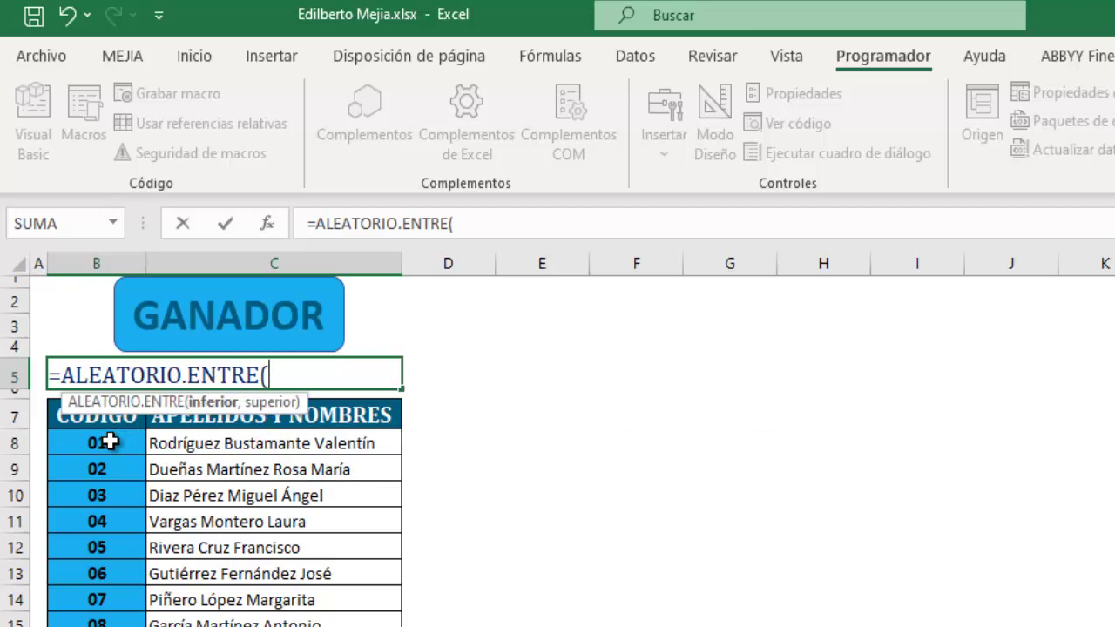
{"action": "left_click", "coordinate": [110, 442]}
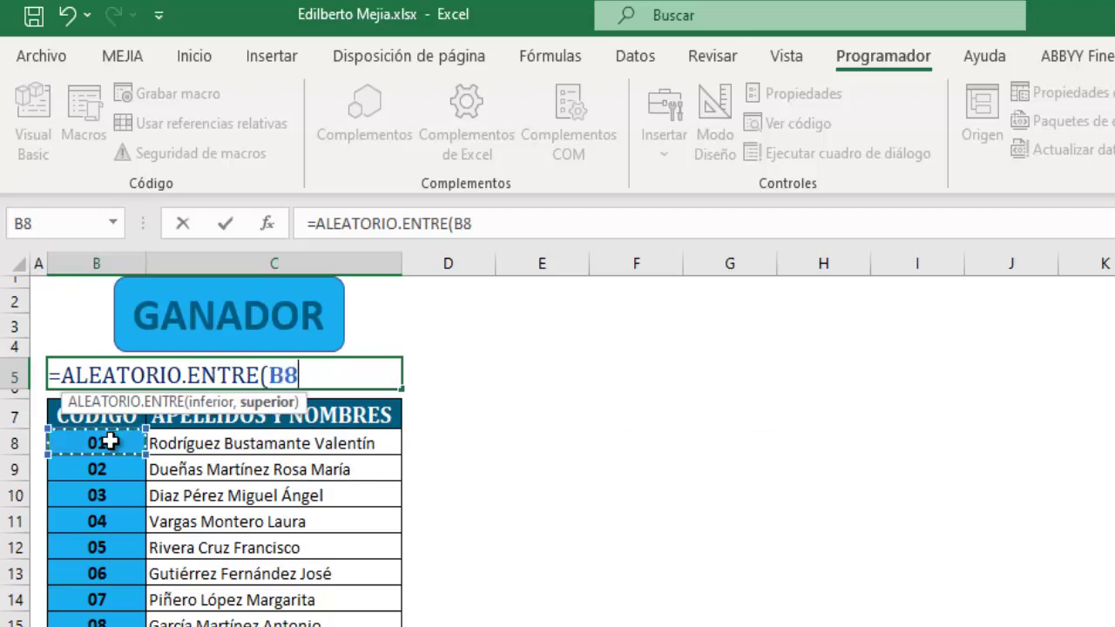
{"action": "type", "text": ",B21)"}
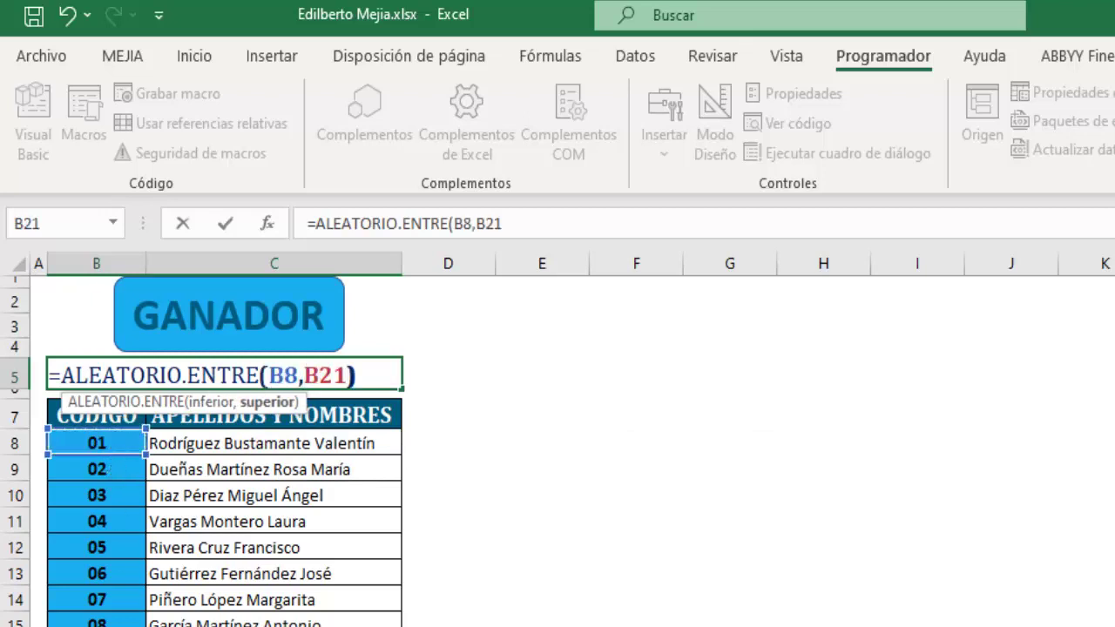
{"action": "key", "text": "Return"}
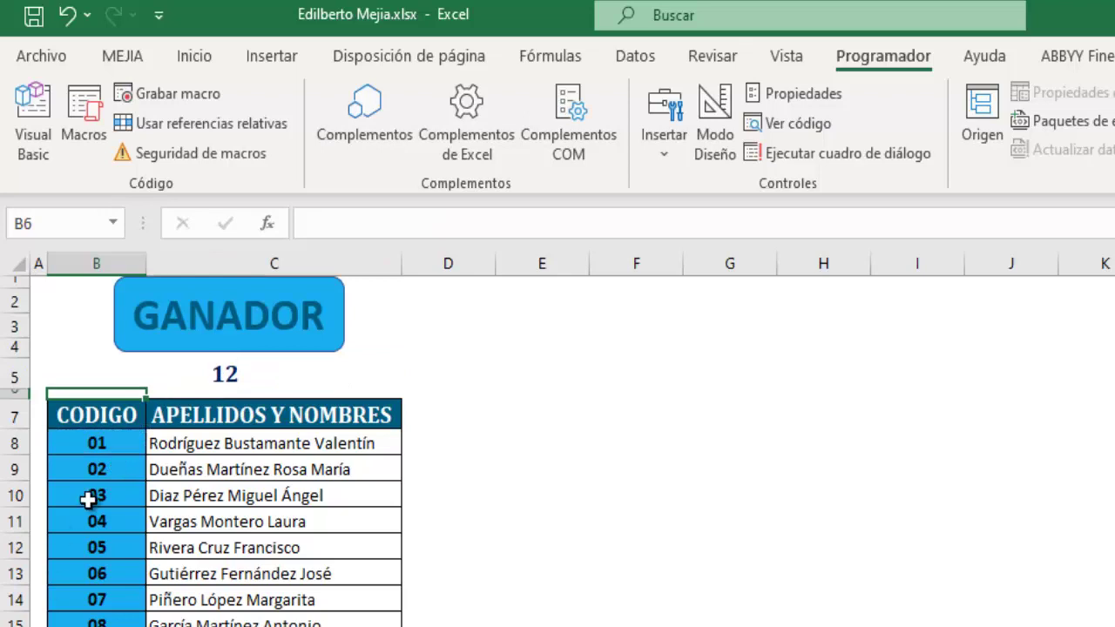
Recalculate with F9 three times so B5 draws new random codes, ending on 9, then reselect B5.
{"action": "left_click", "coordinate": [236, 374]}
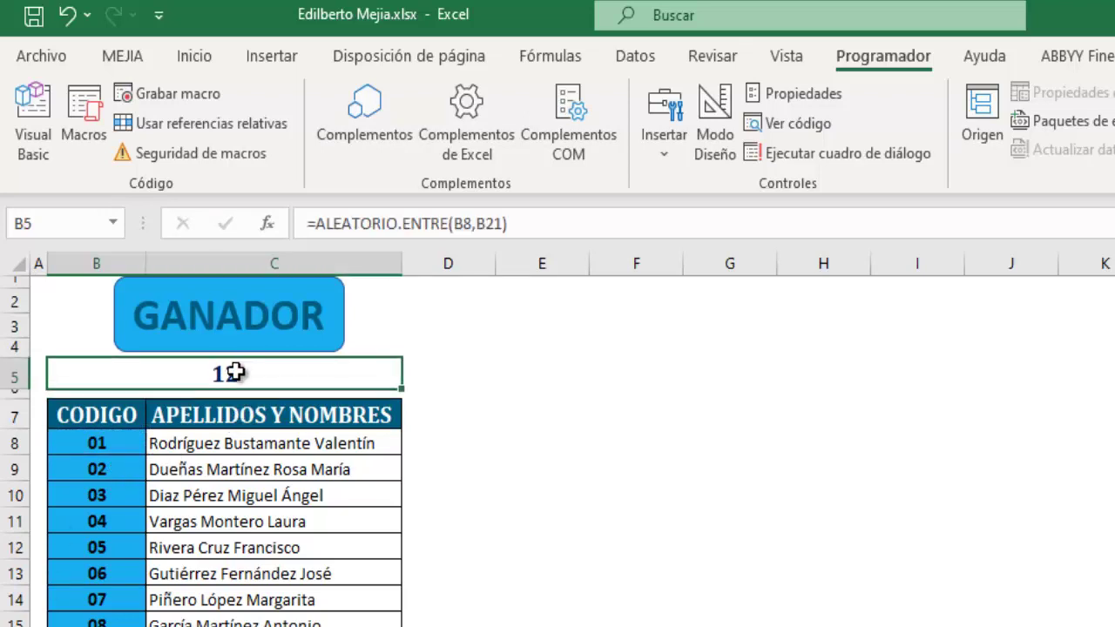
{"action": "left_click", "coordinate": [490, 376]}
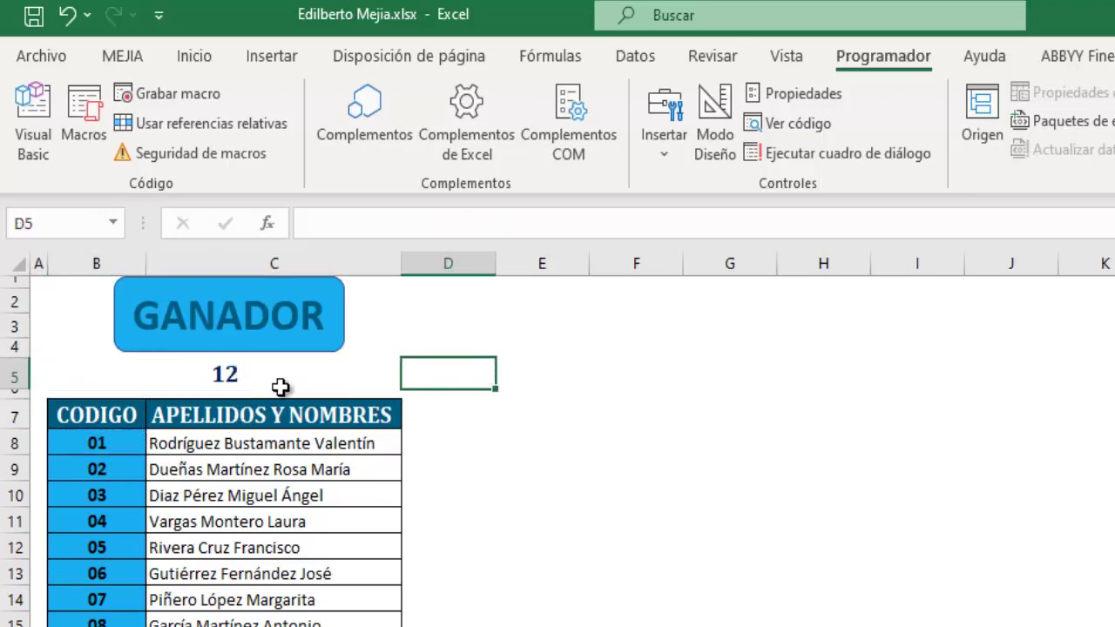
{"action": "key", "text": "F9"}
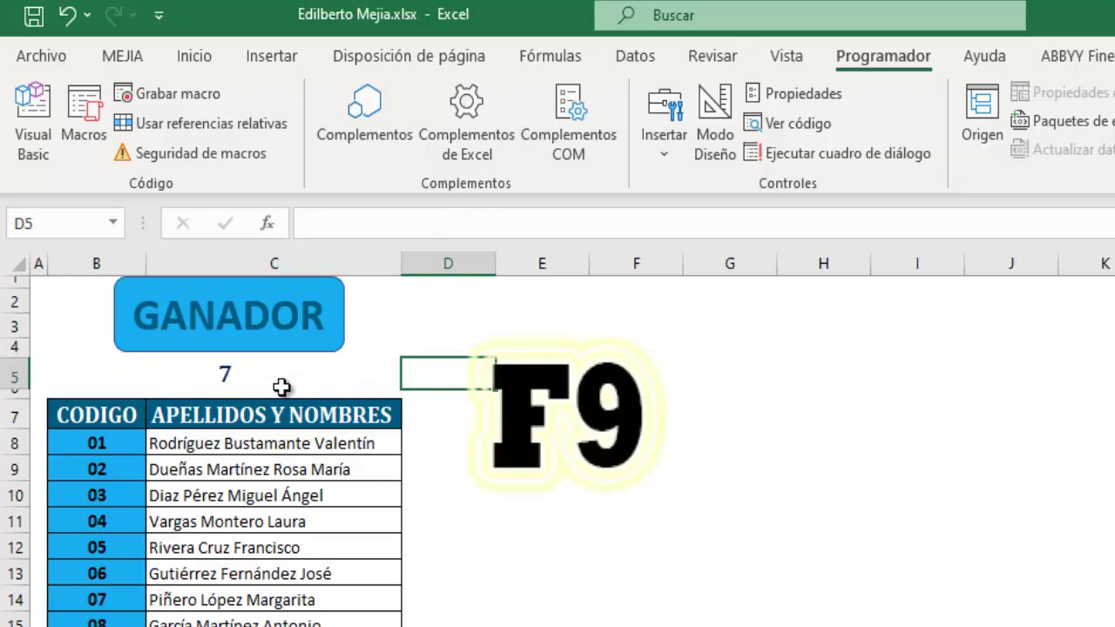
{"action": "key", "text": "F9"}
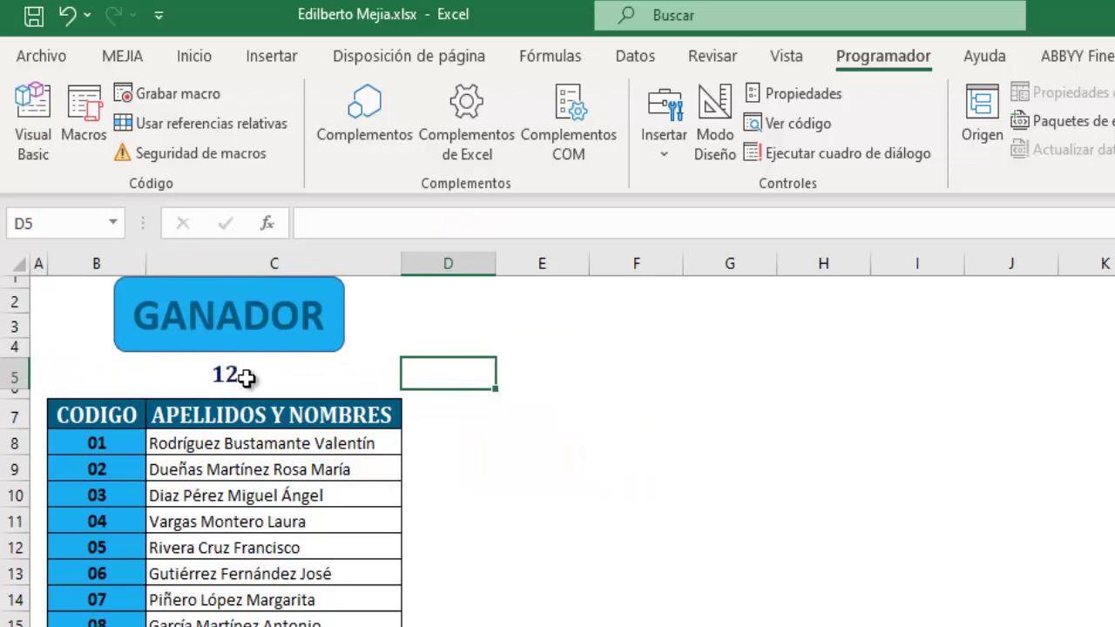
{"action": "key", "text": "F9"}
{"action": "key", "text": "F9"}
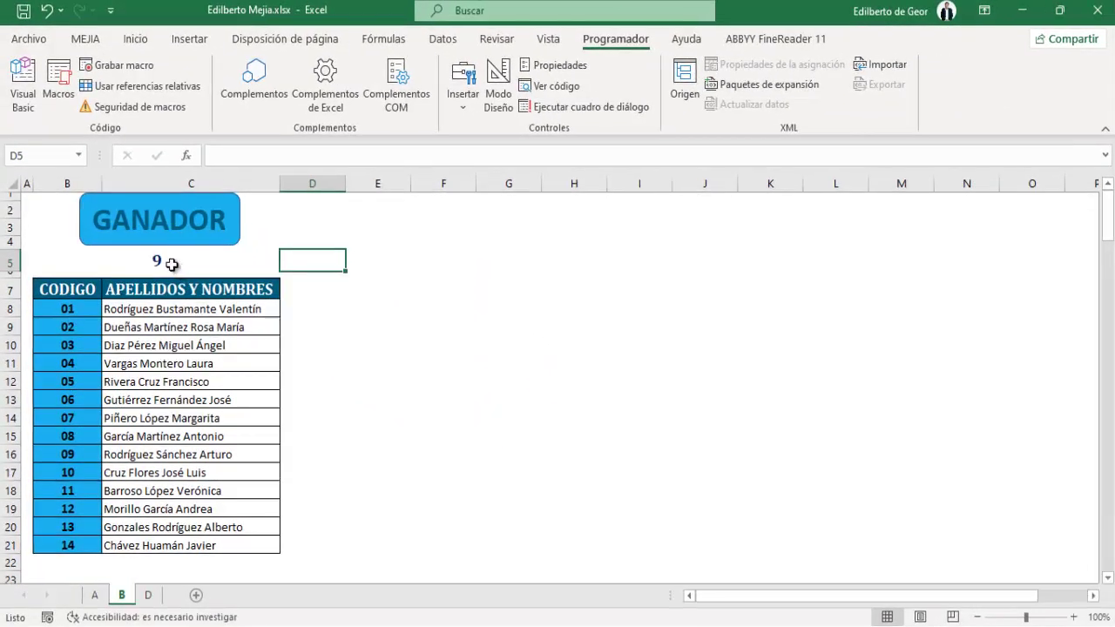
{"action": "left_click", "coordinate": [170, 263]}
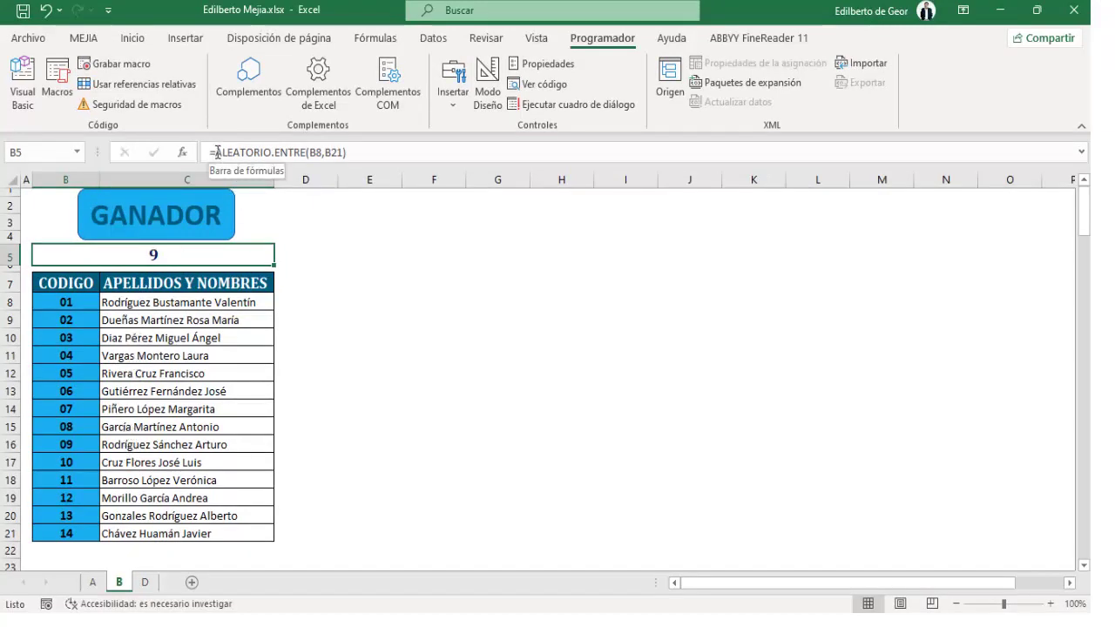
Wrap B5's formula as =INDICE(C8:C21,ALEATORIO.ENTRE(B8,B21)) so it shows a random participant name.
{"action": "left_click", "coordinate": [218, 153]}
{"action": "type", "text": "INDICE("}
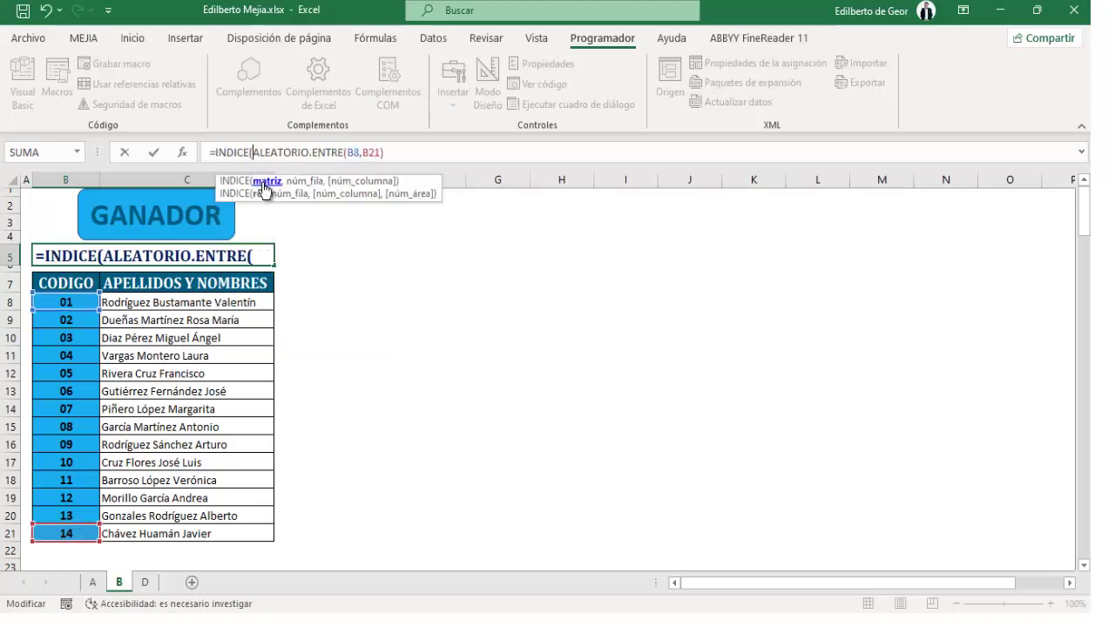
{"action": "double_click", "coordinate": [266, 182]}
{"action": "left_click_drag", "start_coordinate": [161, 299], "coordinate": [161, 530]}
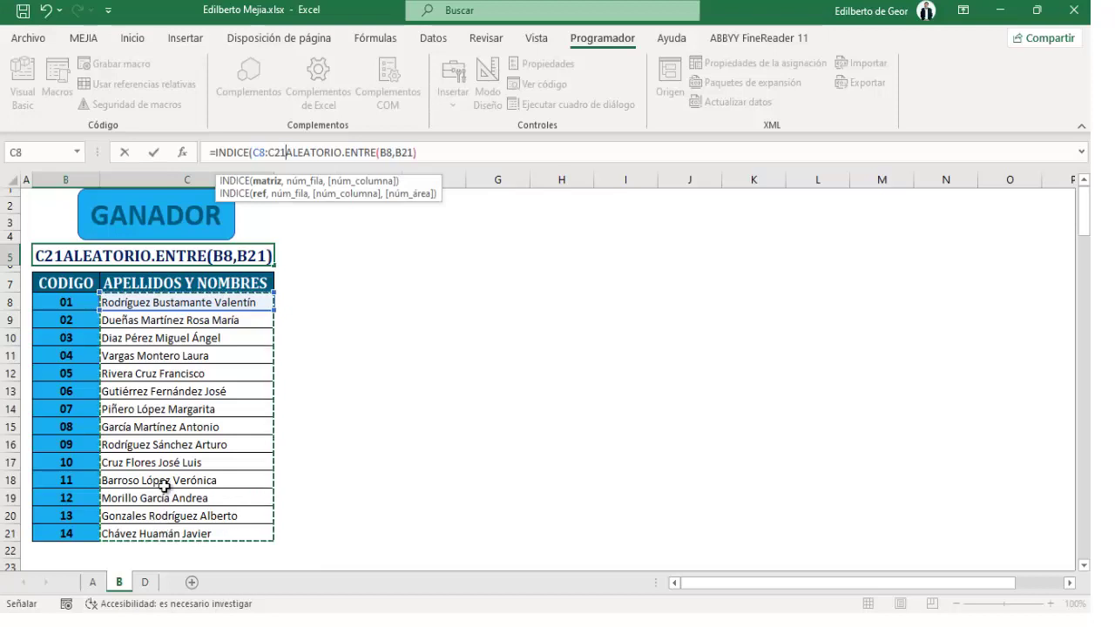
{"action": "type", "text": ","}
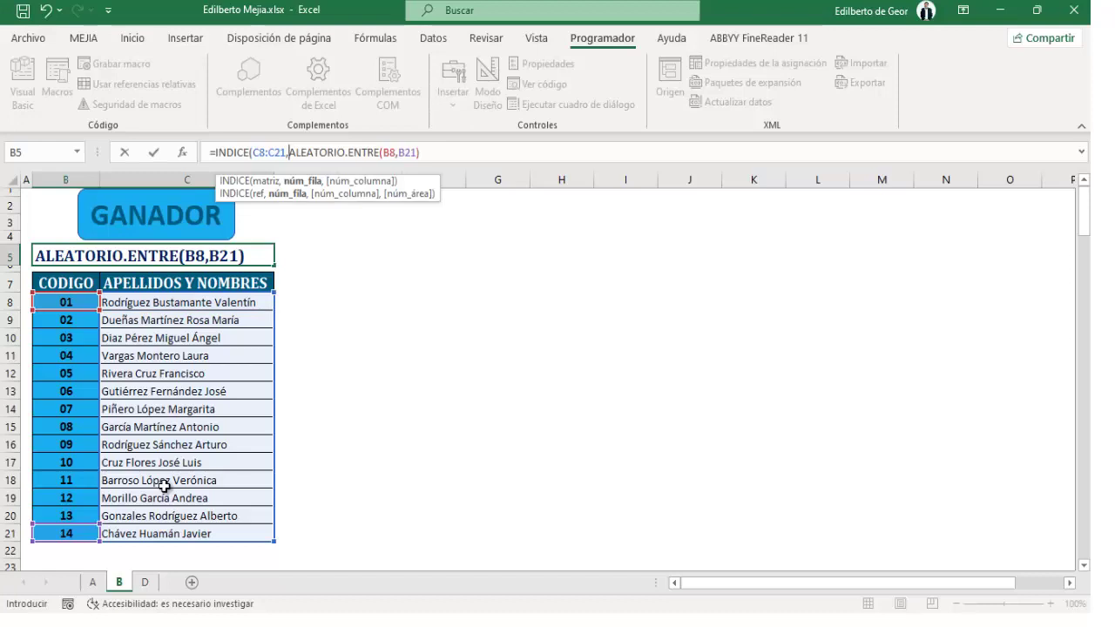
{"action": "left_click", "coordinate": [431, 155]}
{"action": "type", "text": ")"}
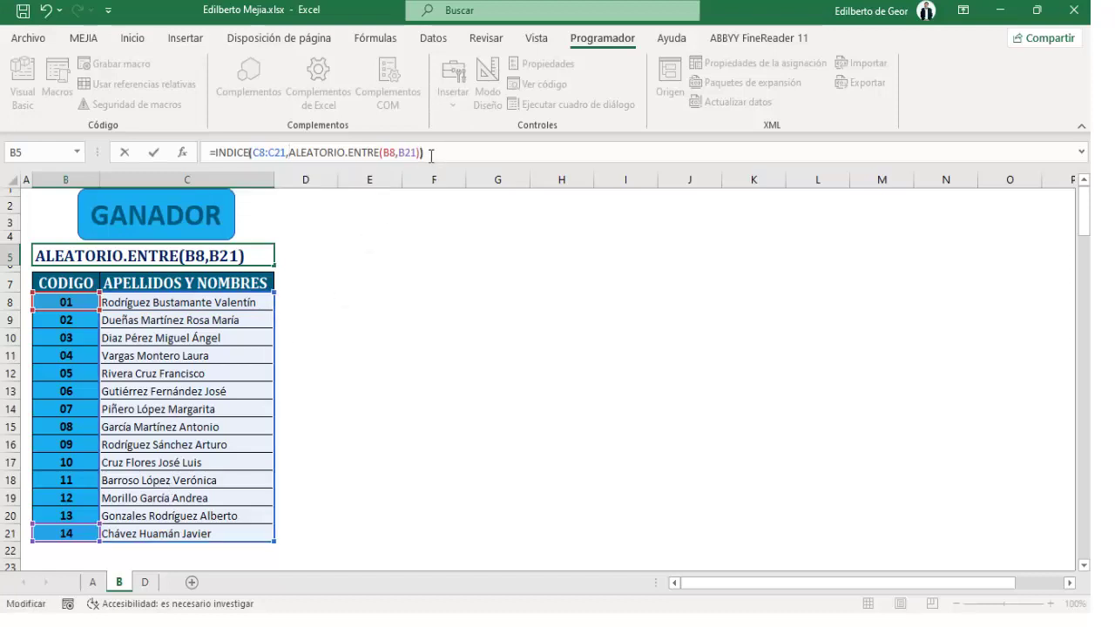
{"action": "key", "text": "Return"}
Recalculate four times with F9 to draw different winner names into B5, then select E6.
{"action": "key", "text": "F9"}
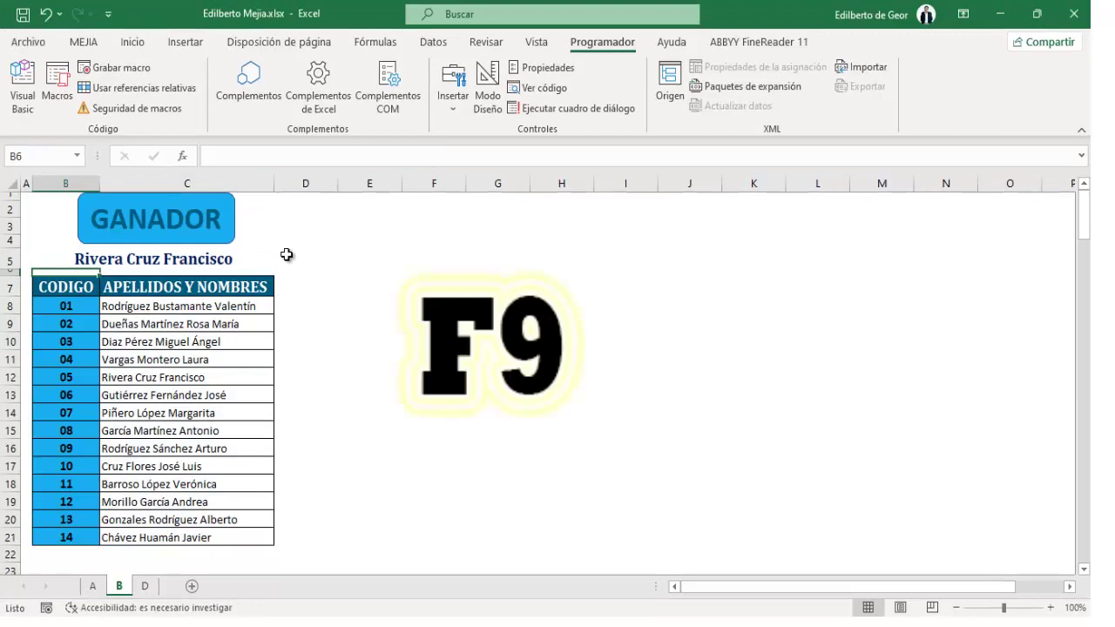
{"action": "key", "text": "F9"}
{"action": "key", "text": "F9"}
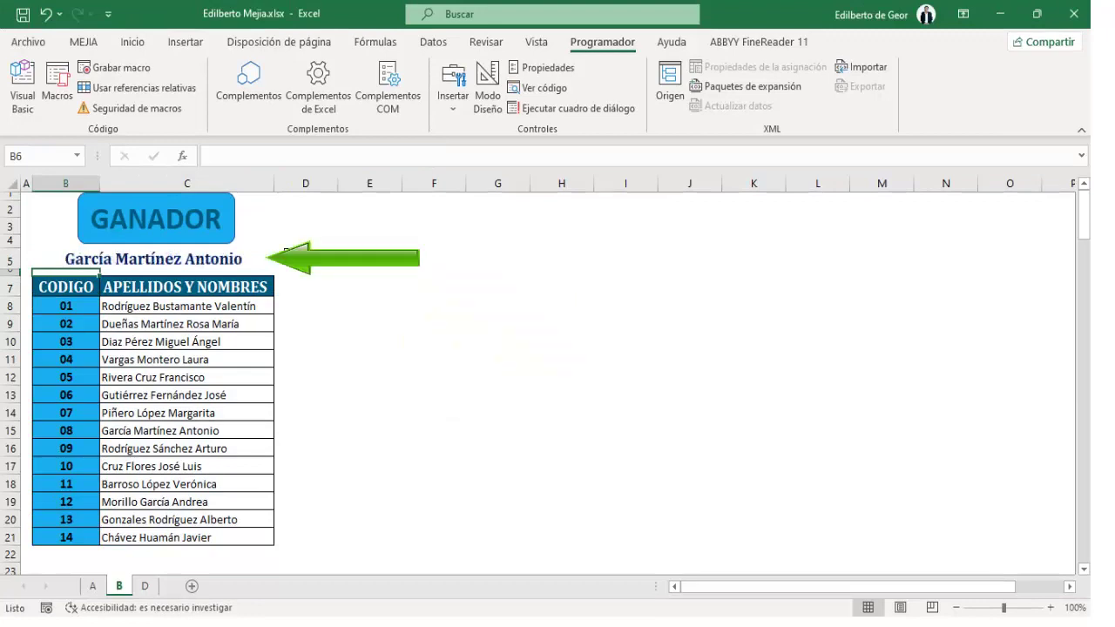
{"action": "key", "text": "F9"}
{"action": "key", "text": "F9"}
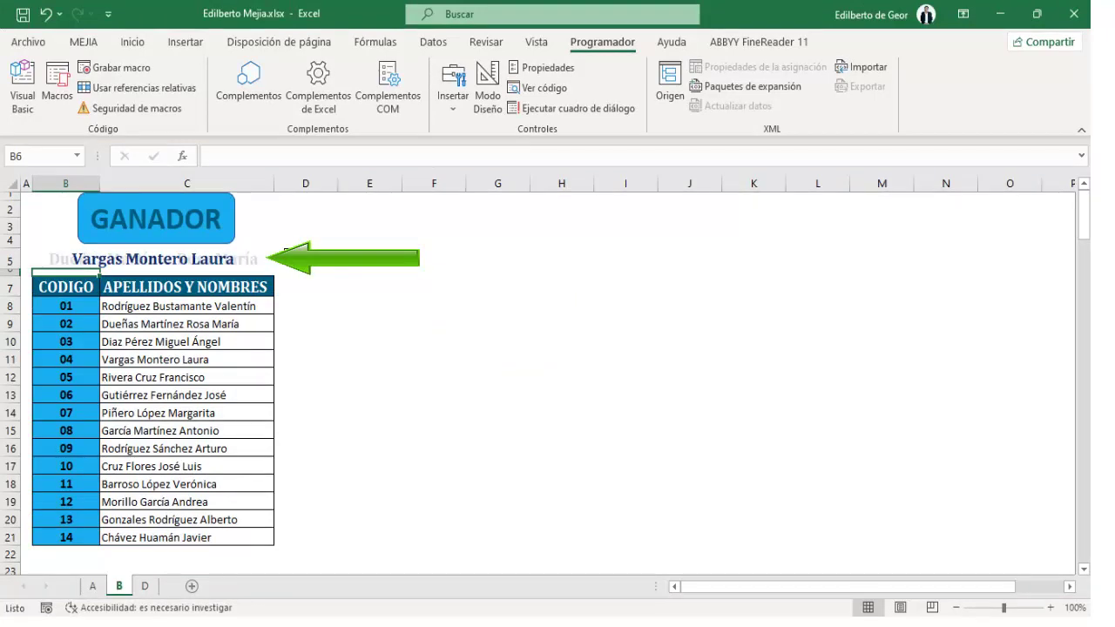
{"action": "key", "text": "F9"}
{"action": "left_click", "coordinate": [347, 273]}
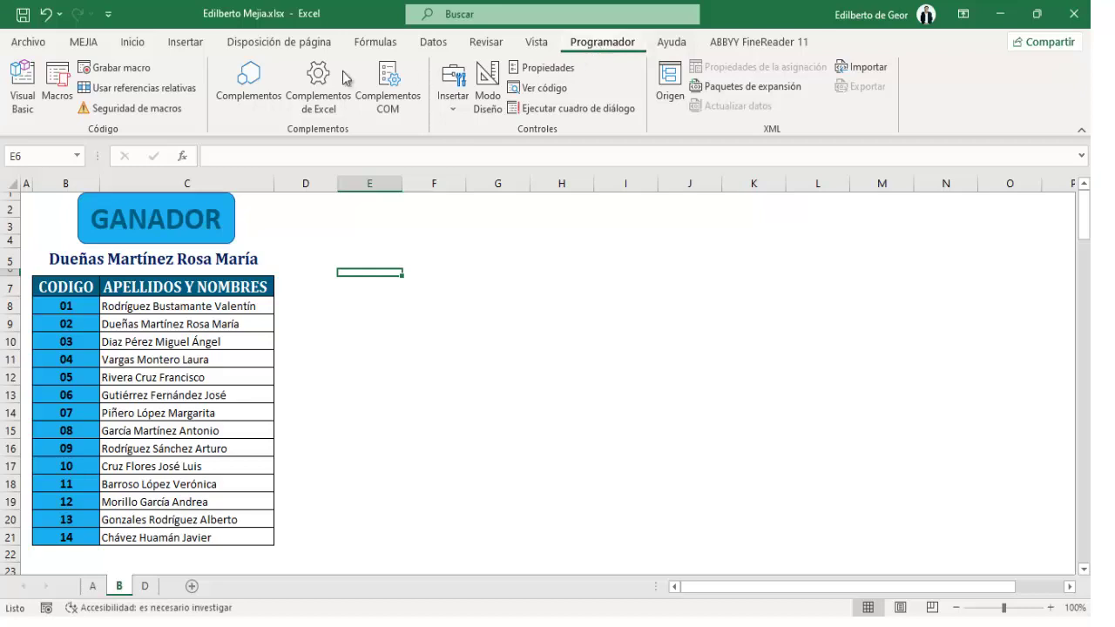
{"action": "left_click", "coordinate": [27, 41]}
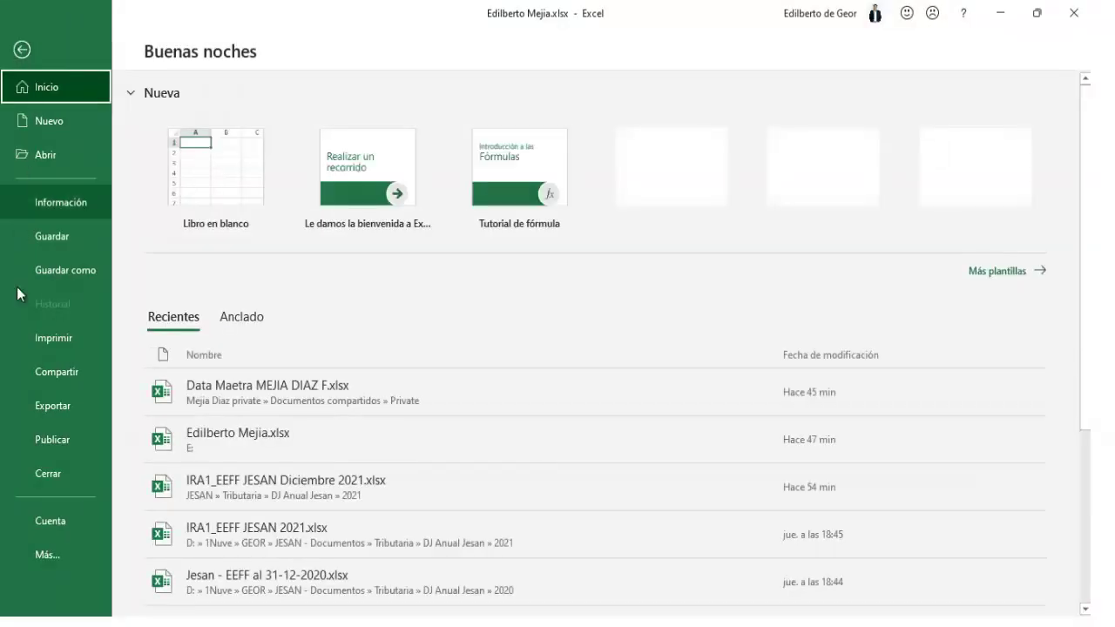
{"action": "left_click", "coordinate": [51, 558]}
{"action": "left_click", "coordinate": [150, 587]}
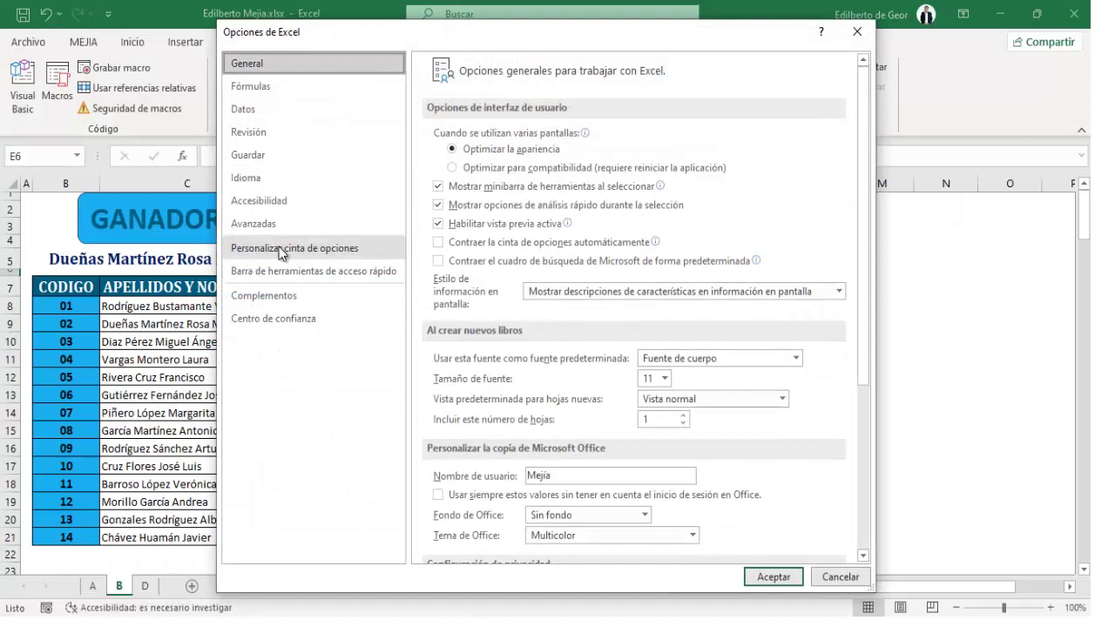
{"action": "left_click", "coordinate": [286, 251]}
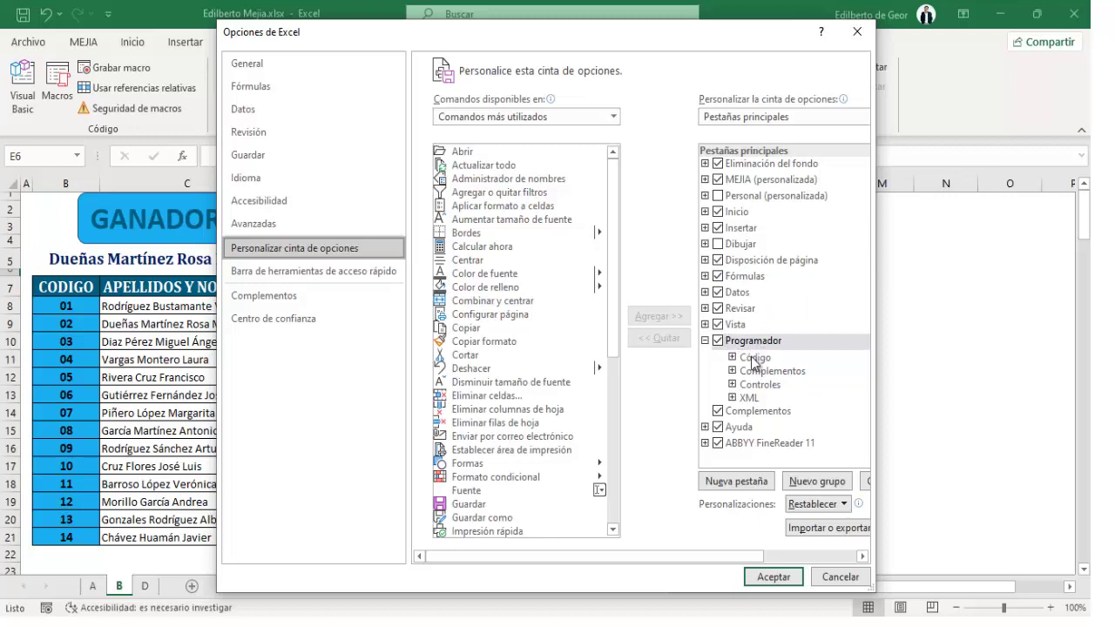
{"action": "left_click", "coordinate": [772, 576]}
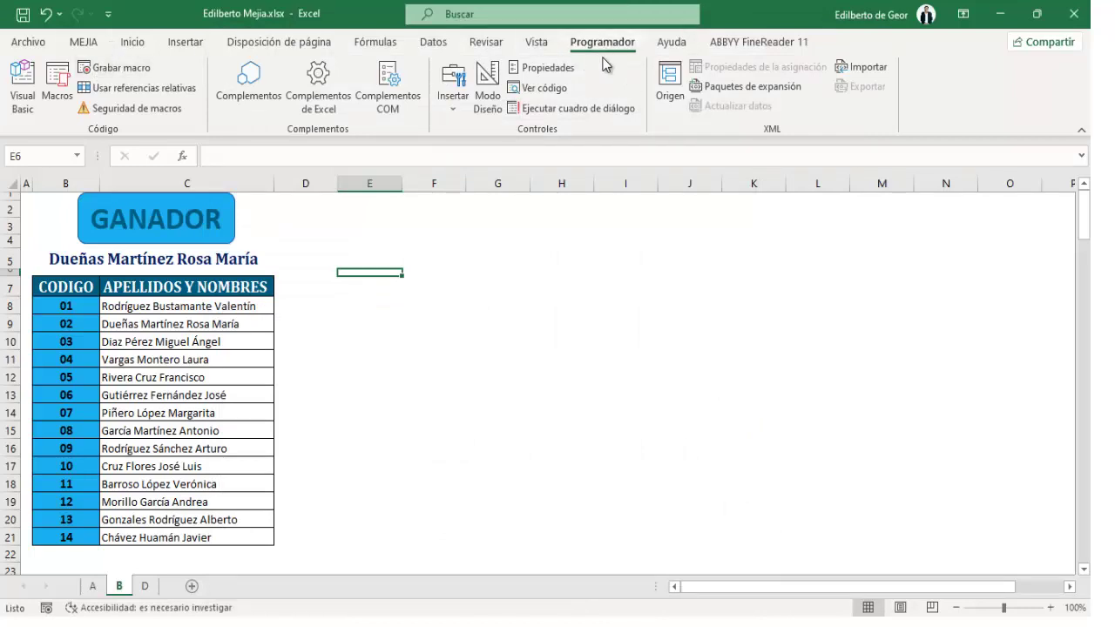
Record the SORTEO macro containing a single F9 recalculation that draws a new winner.
{"action": "left_click", "coordinate": [122, 73]}
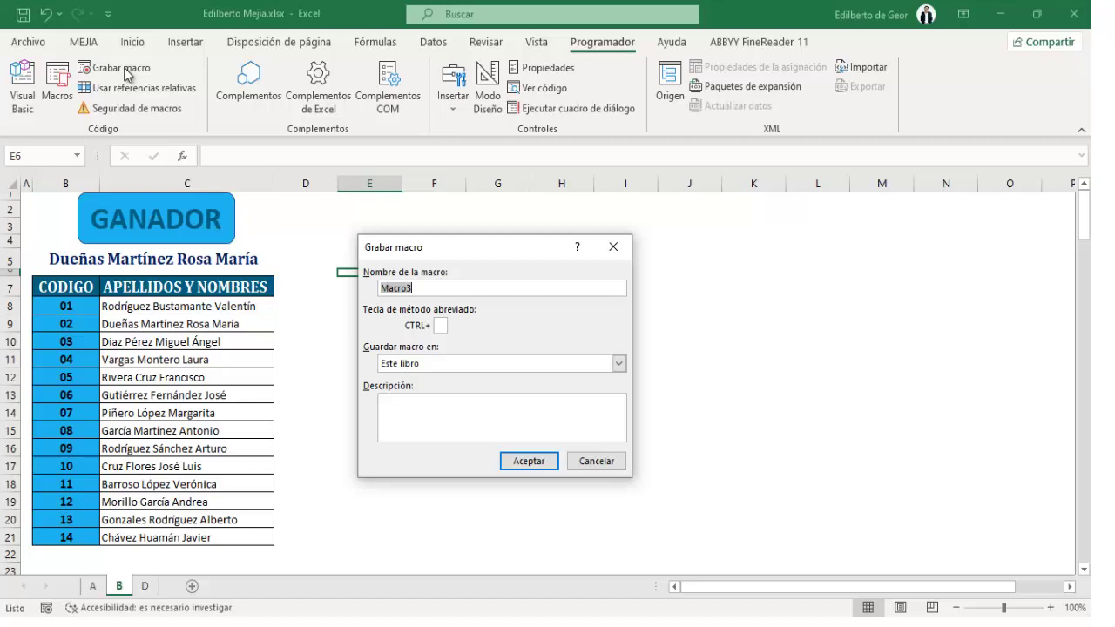
{"action": "type", "text": "SORTEO"}
{"action": "left_click", "coordinate": [532, 462]}
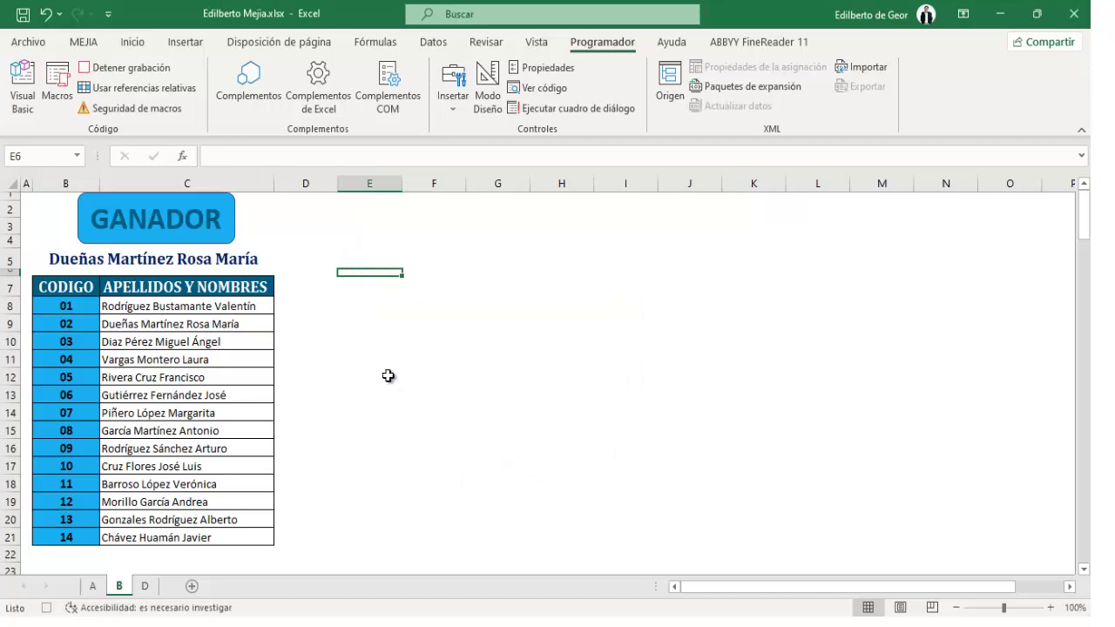
{"action": "key", "text": "F9"}
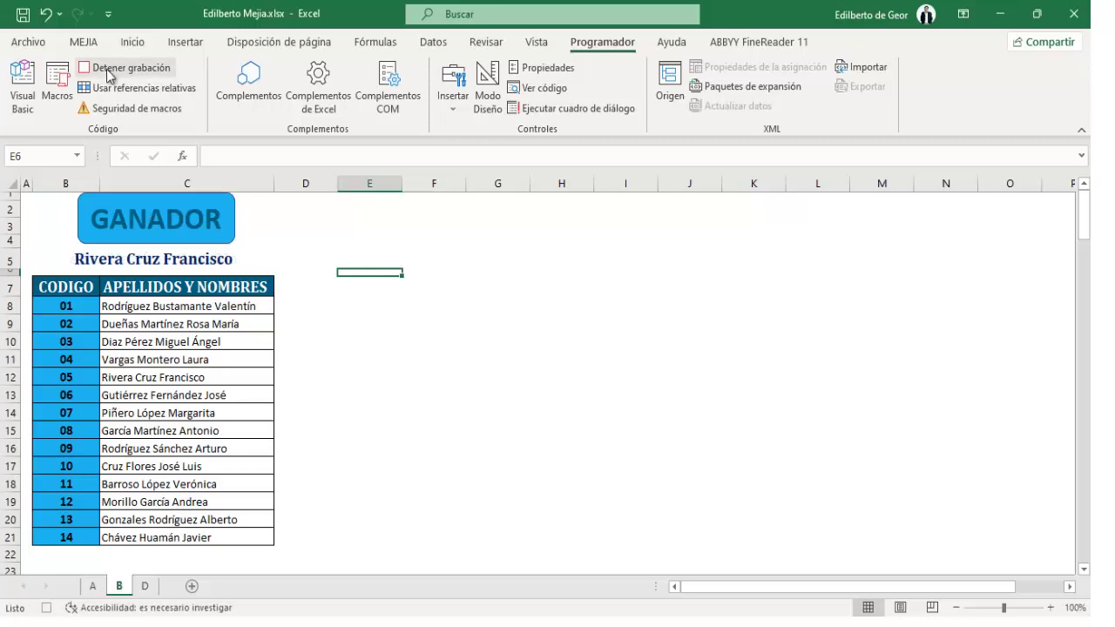
{"action": "left_click", "coordinate": [111, 70]}
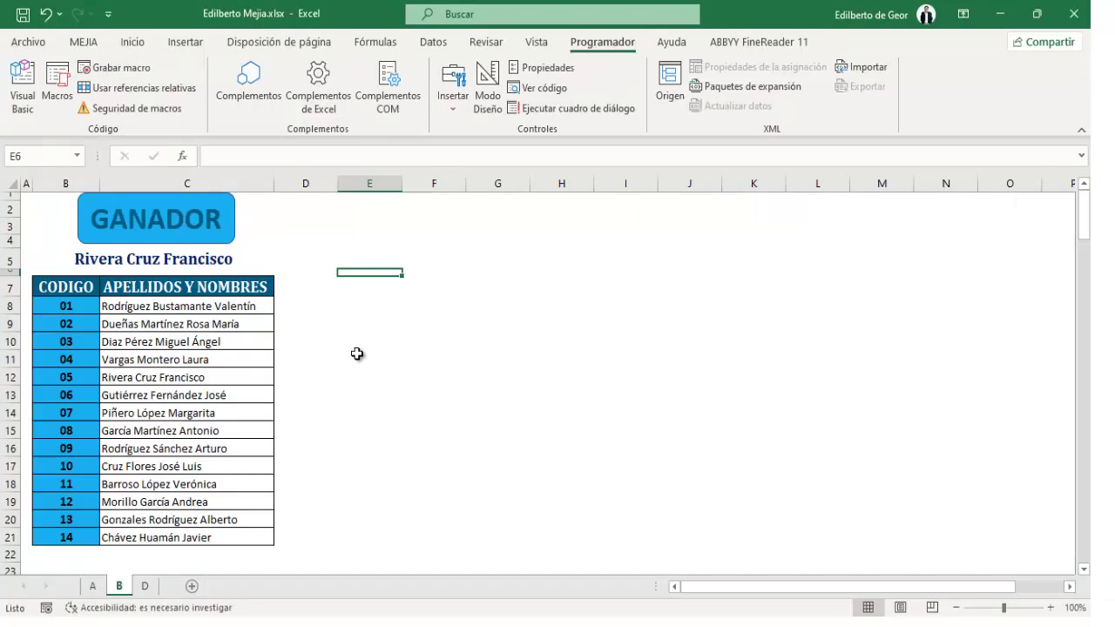
Assign the SORTEO macro to the GANADOR shape through Asignar macro.
{"action": "left_click", "coordinate": [159, 218], "text": "ctrl"}
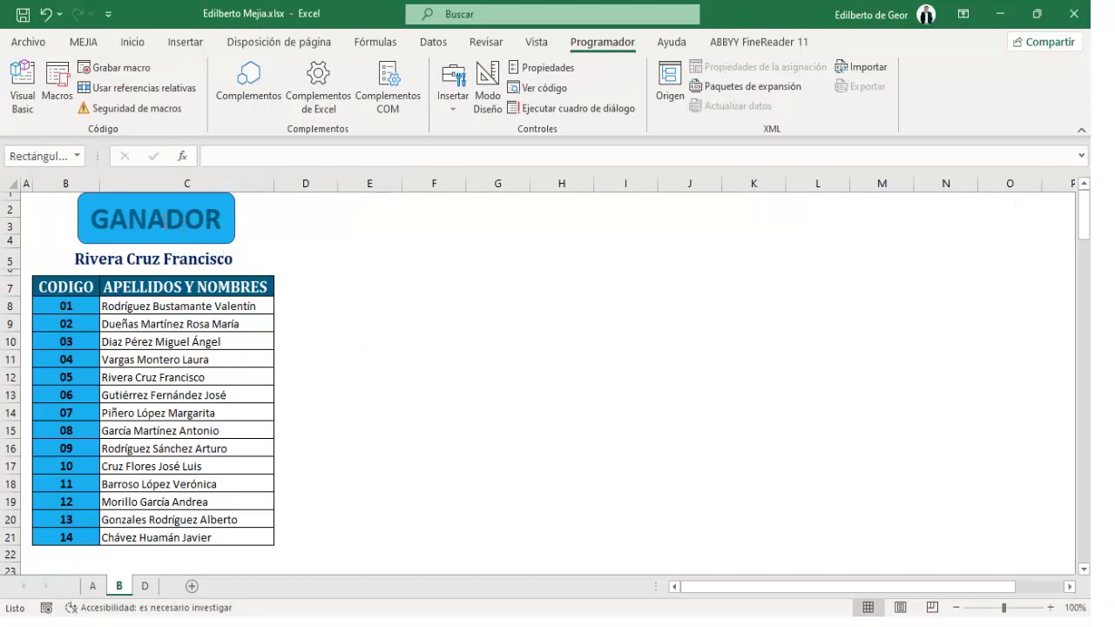
{"action": "right_click", "coordinate": [152, 220]}
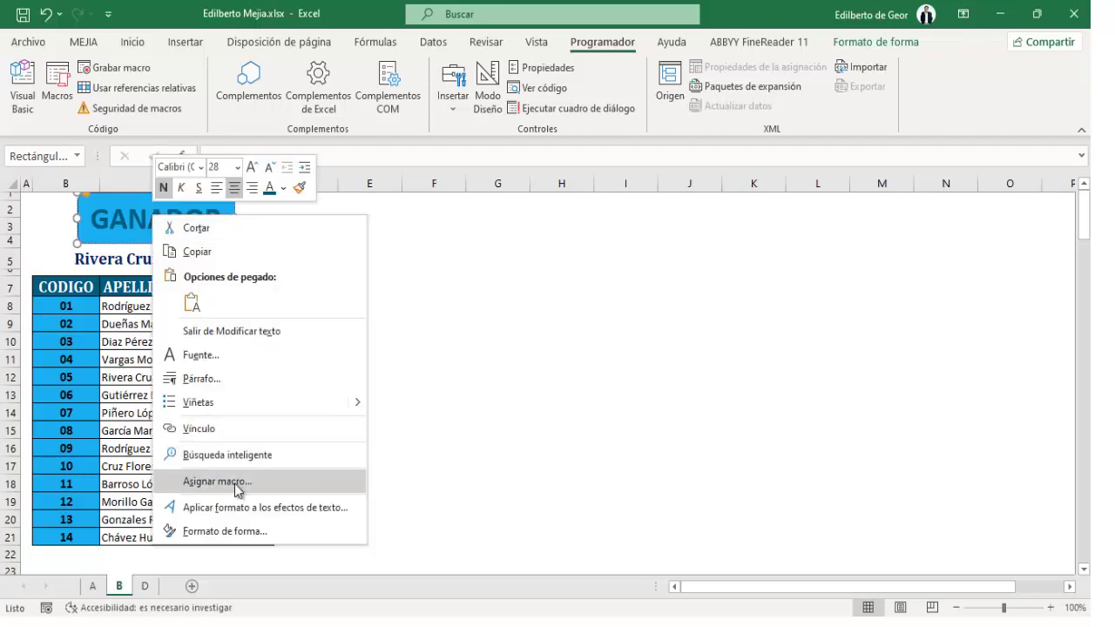
{"action": "left_click", "coordinate": [233, 487]}
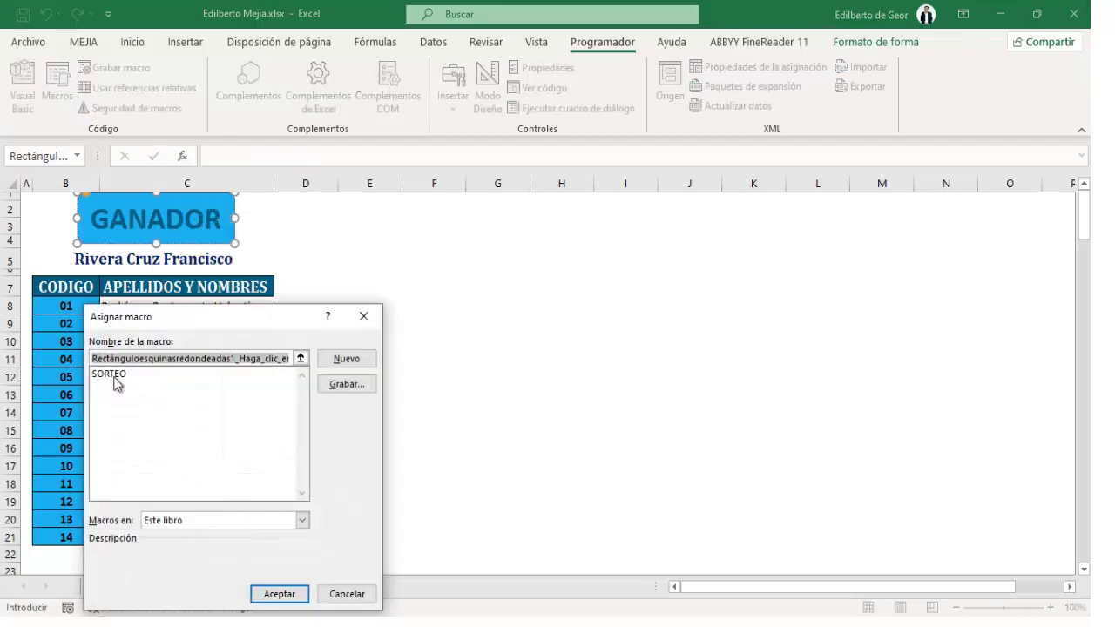
{"action": "left_click", "coordinate": [114, 377]}
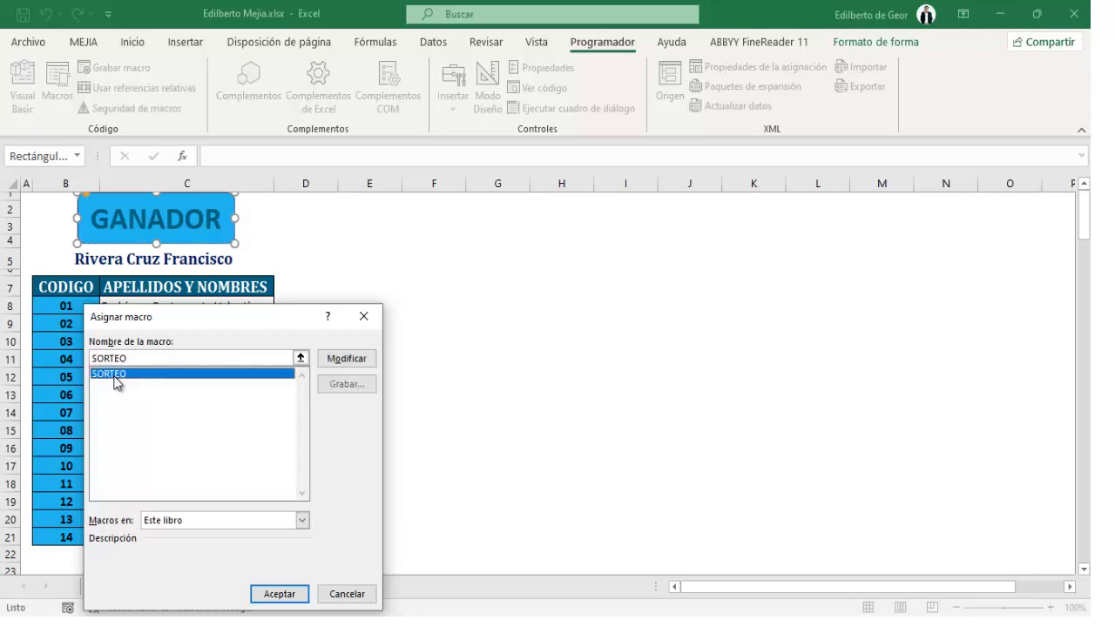
{"action": "left_click", "coordinate": [277, 598]}
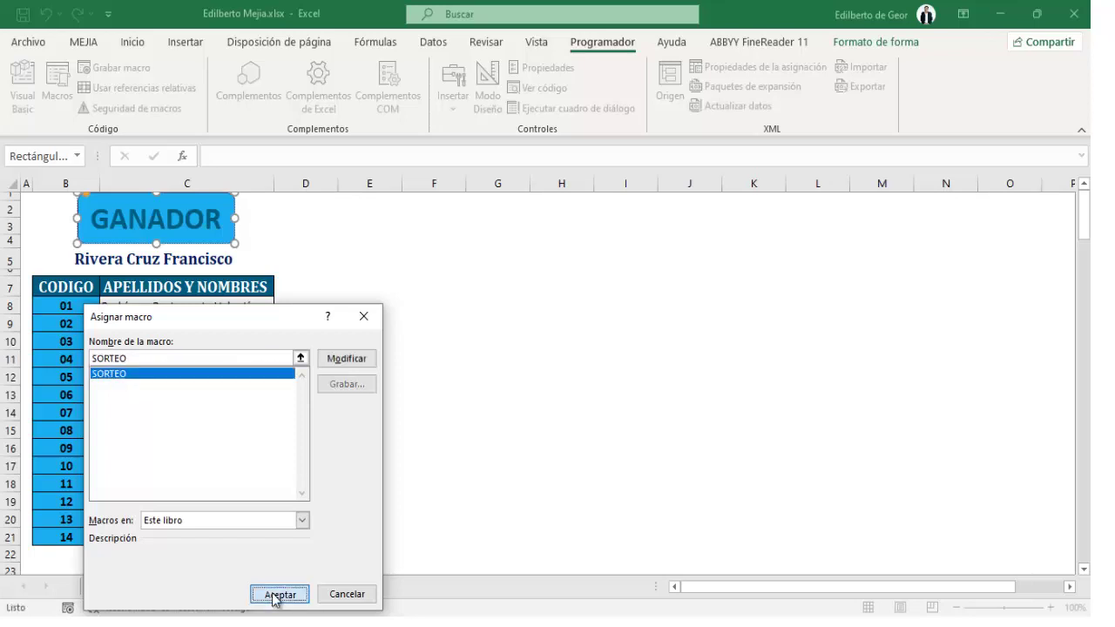
{"action": "left_click", "coordinate": [366, 394]}
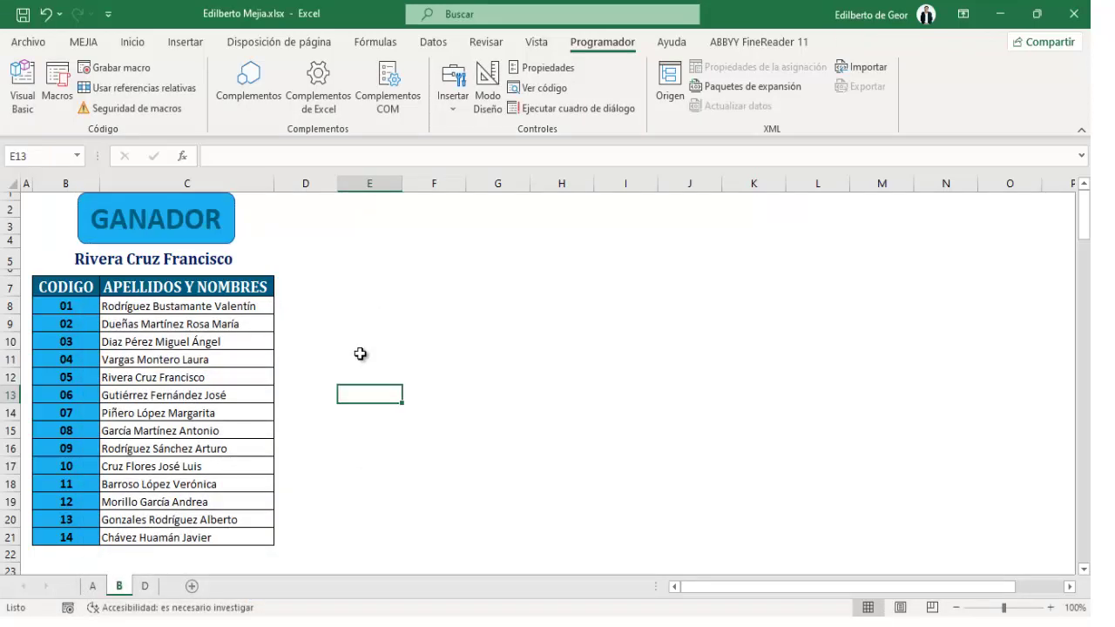
Test GANADOR with three draws of random winners, then switch to the YouTube channel page in Chrome.
{"action": "left_click", "coordinate": [172, 232]}
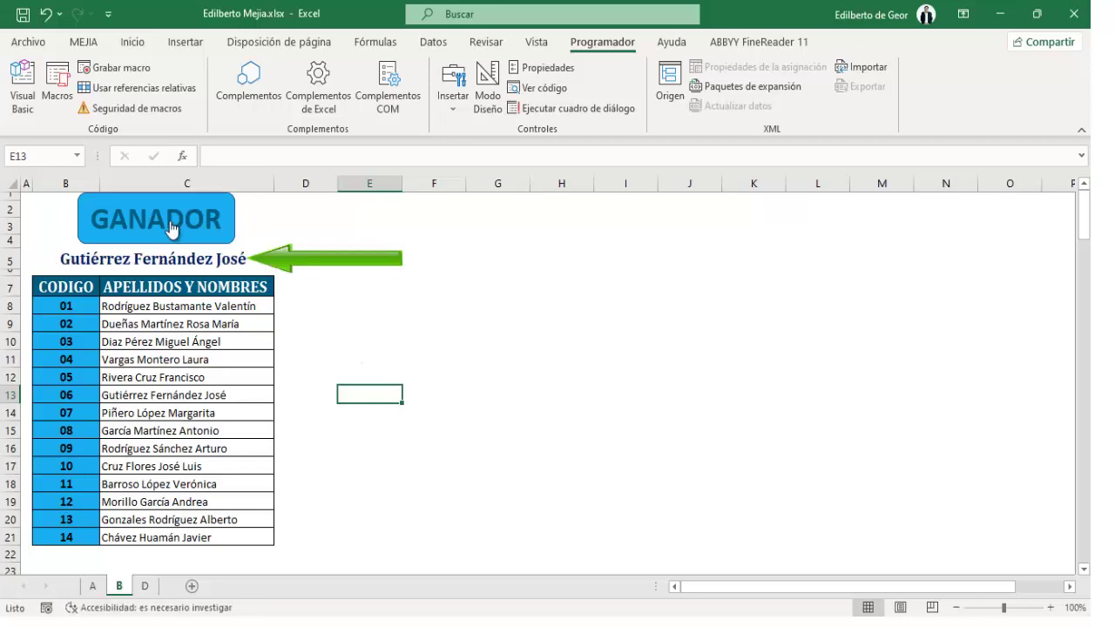
{"action": "left_click", "coordinate": [169, 223]}
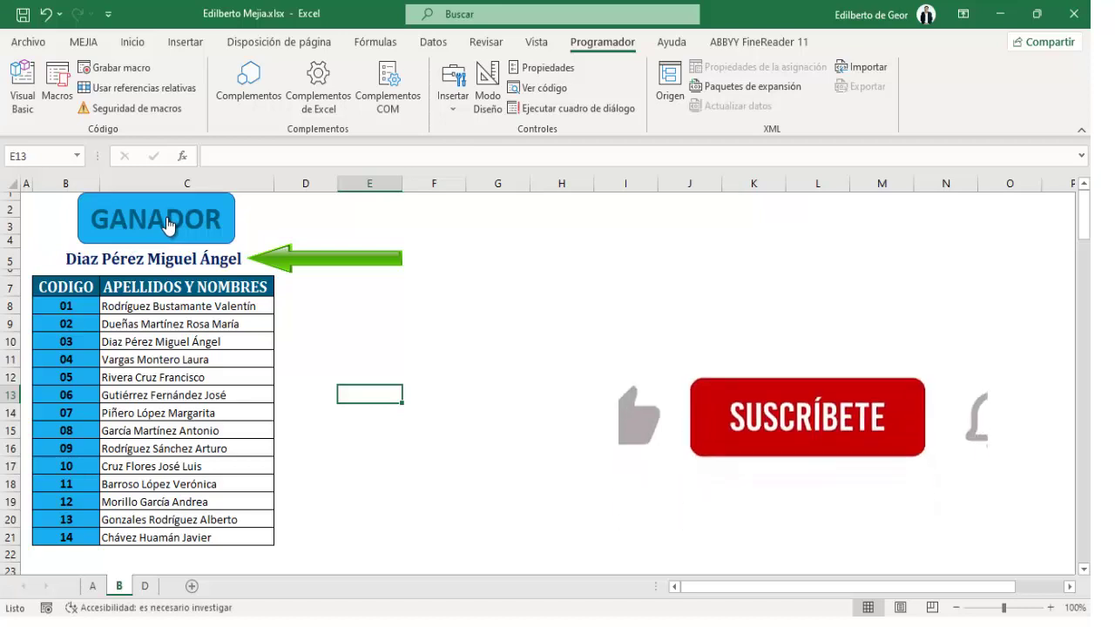
{"action": "left_click", "coordinate": [169, 224]}
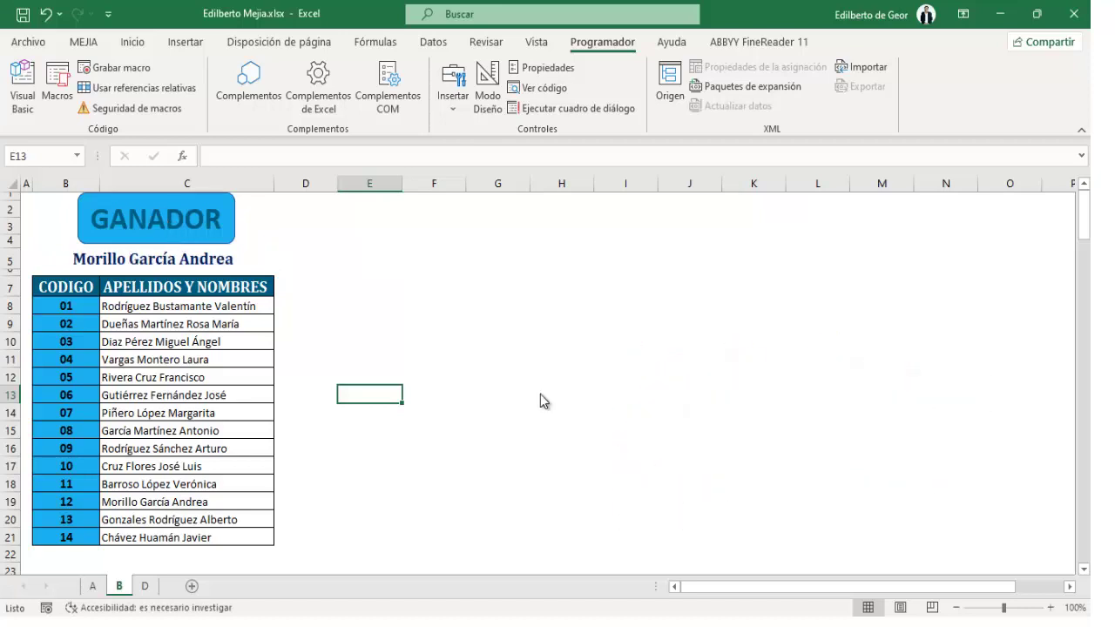
{"action": "key", "text": "alt+Tab"}
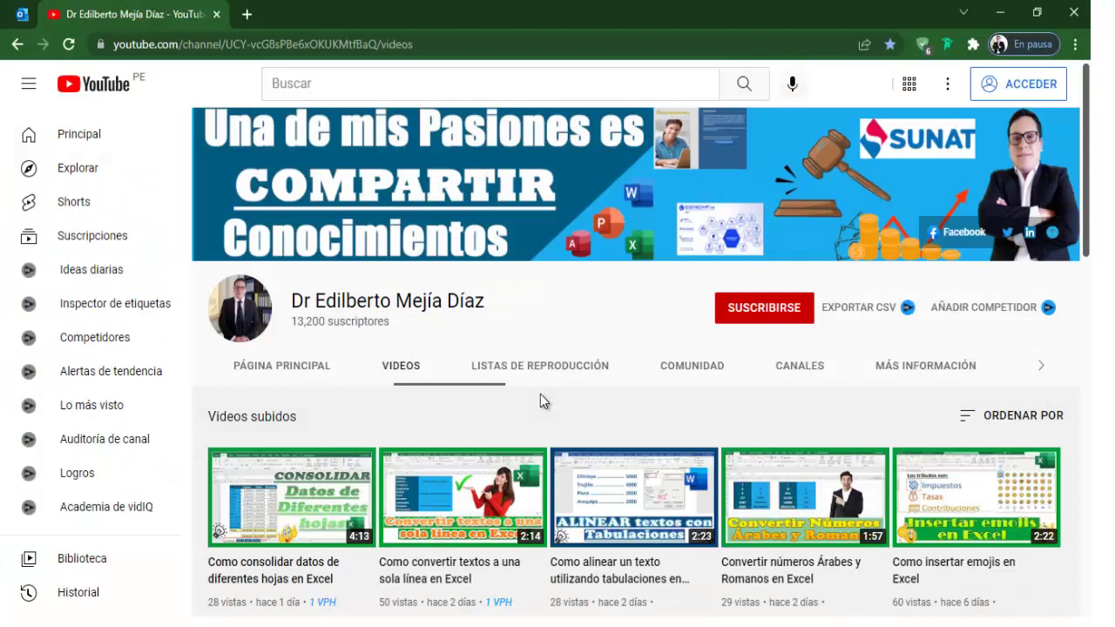